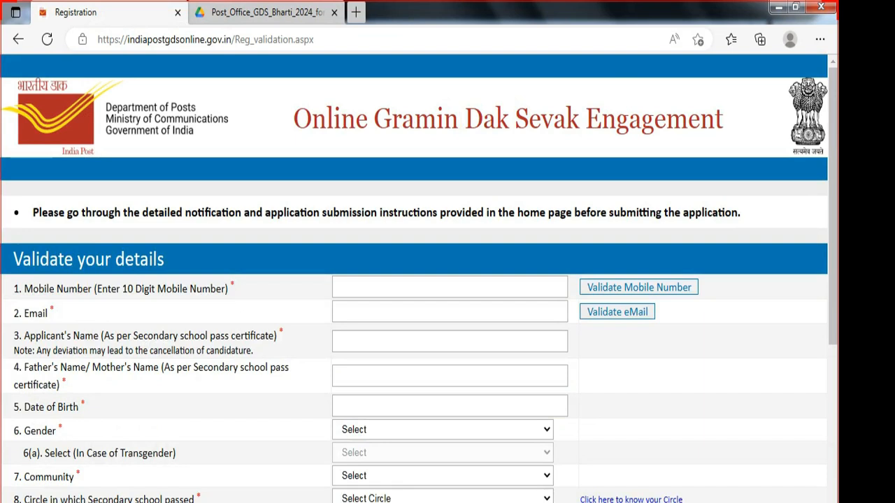
Step: Examine the mobile number, email, applicant and parent name, and date of birth fields, including the calendar's year choices
drag(39, 289, 148, 289)
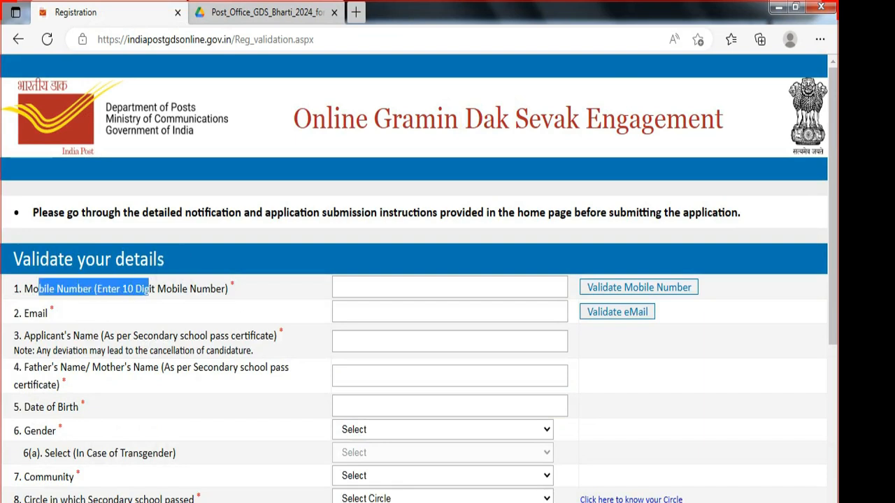
click(449, 287)
drag(38, 289, 136, 289)
drag(29, 313, 68, 313)
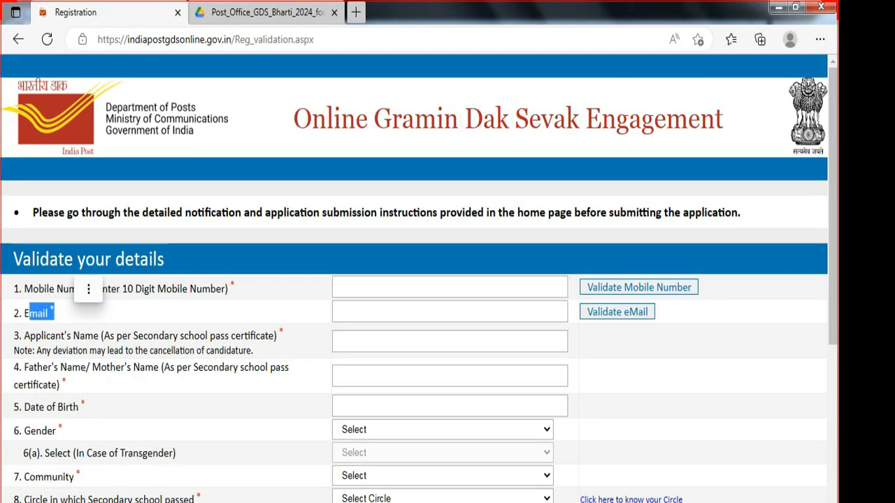
click(450, 311)
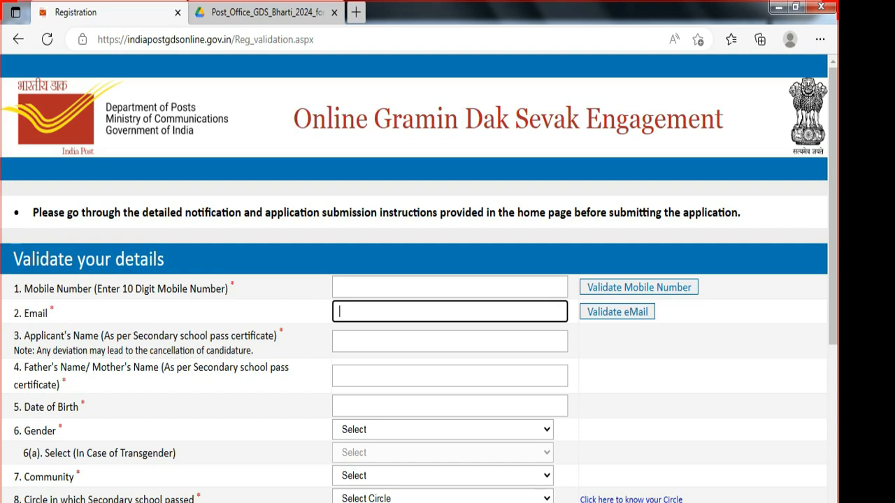
drag(78, 336, 219, 367)
click(449, 406)
scroll(450, 406, down, 1)
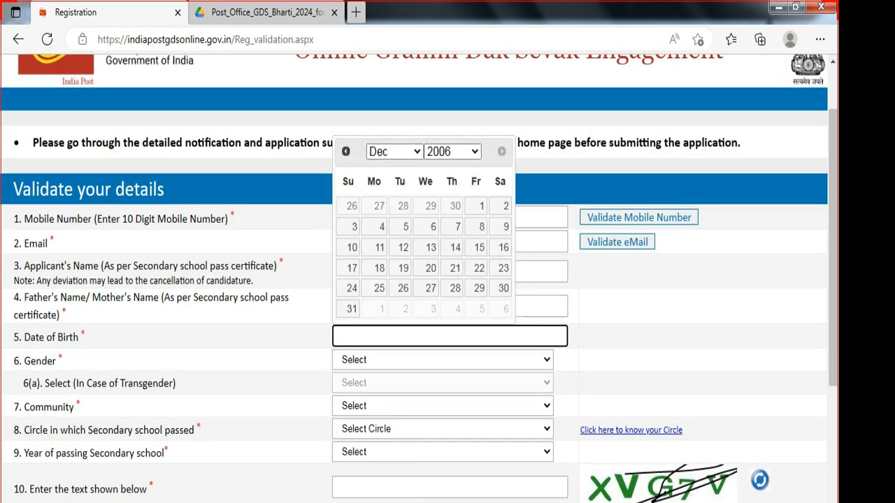
click(452, 151)
click(447, 404)
click(279, 383)
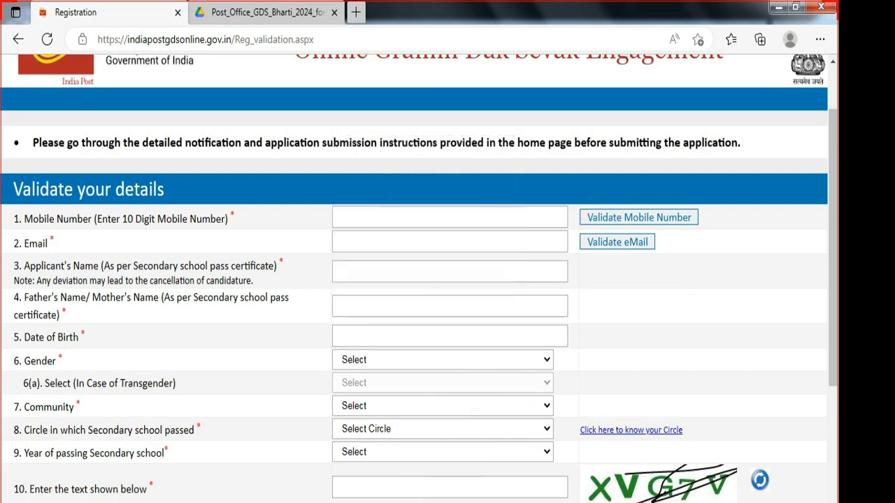
Step: Set the applicant's gender to Male and the community to OBC
drag(37, 384, 281, 386)
click(442, 360)
click(420, 392)
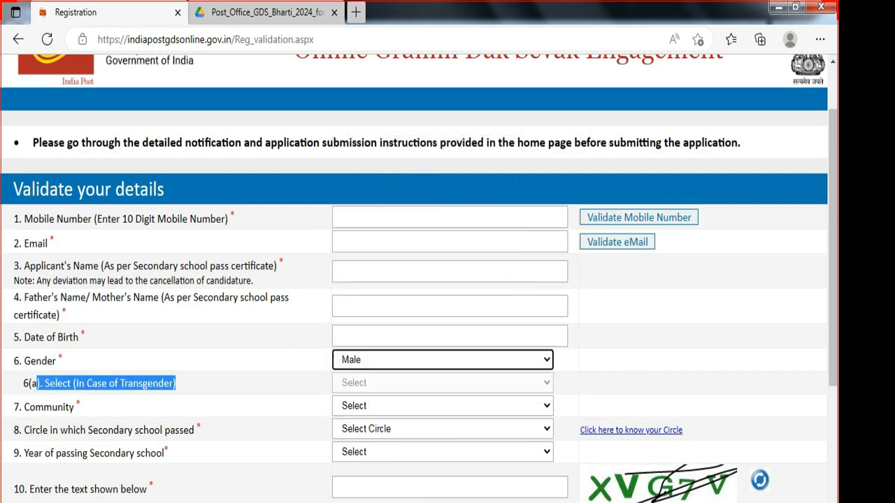
click(442, 406)
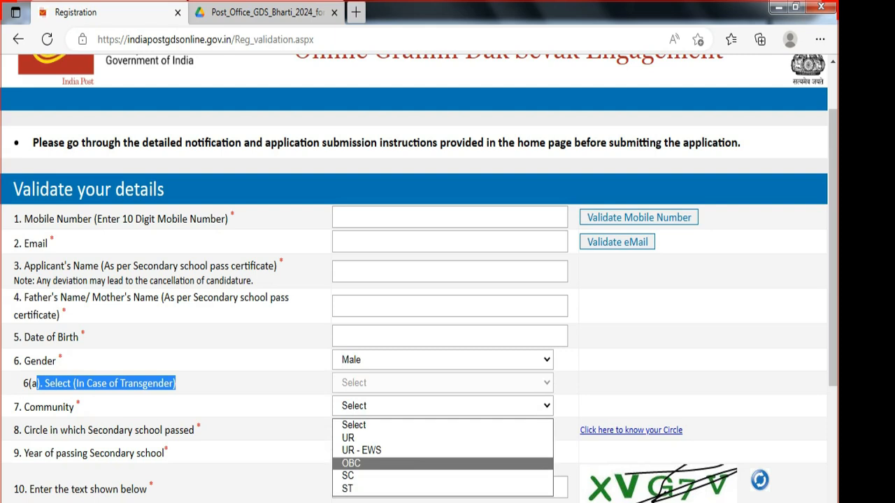
click(442, 464)
Step: Set the circle in which Secondary school was passed to Maharashtra and check the year of passing choices
scroll(442, 434, down, 1)
click(442, 359)
scroll(442, 147, down, 1)
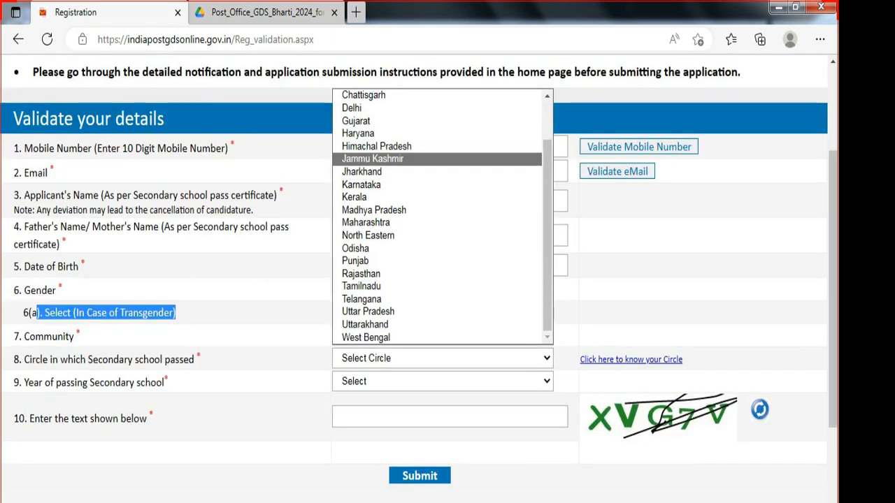
click(366, 222)
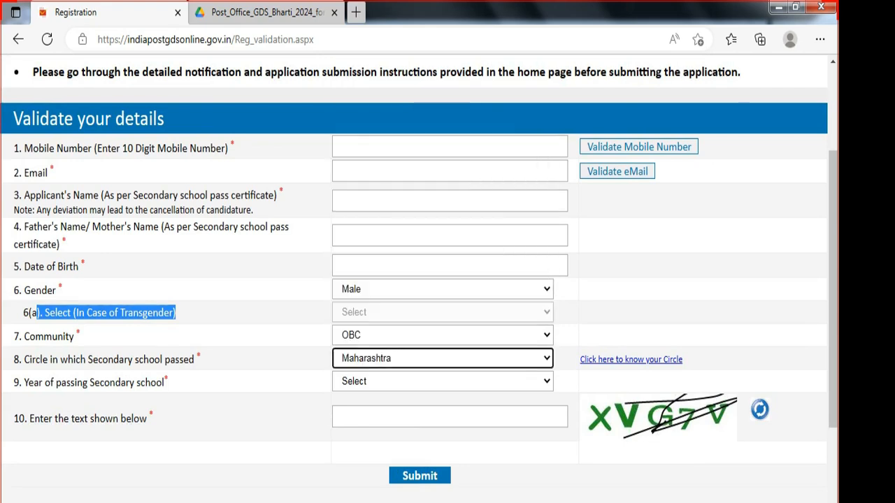
click(442, 382)
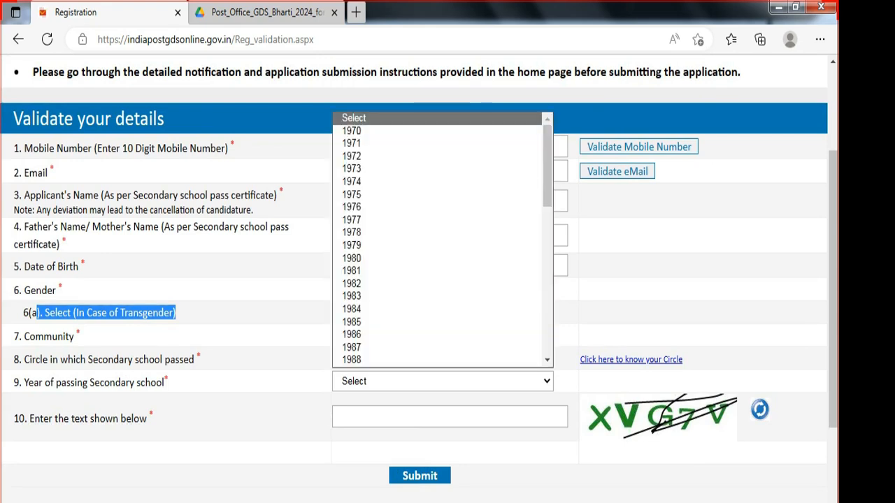
click(85, 419)
drag(85, 419, 131, 419)
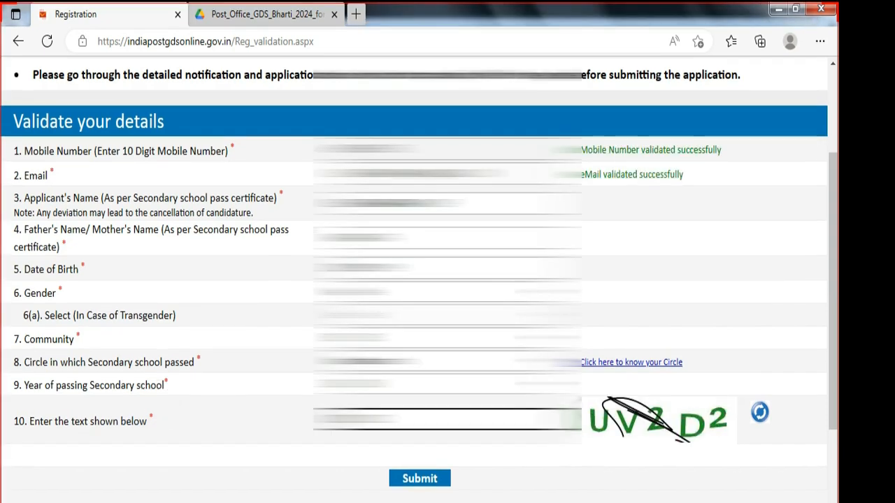
Step: Submit the completed validation form and acknowledge the first-stage message to proceed to the remaining registration details
click(420, 479)
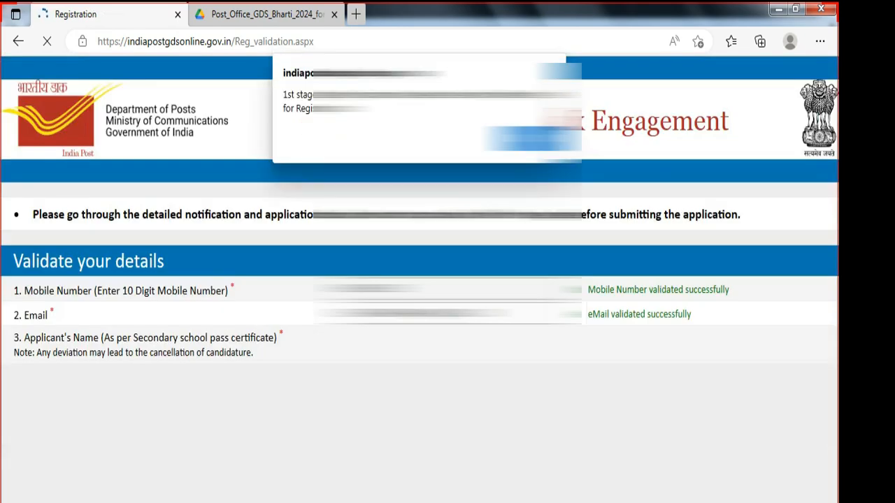
drag(314, 95, 373, 109)
click(528, 138)
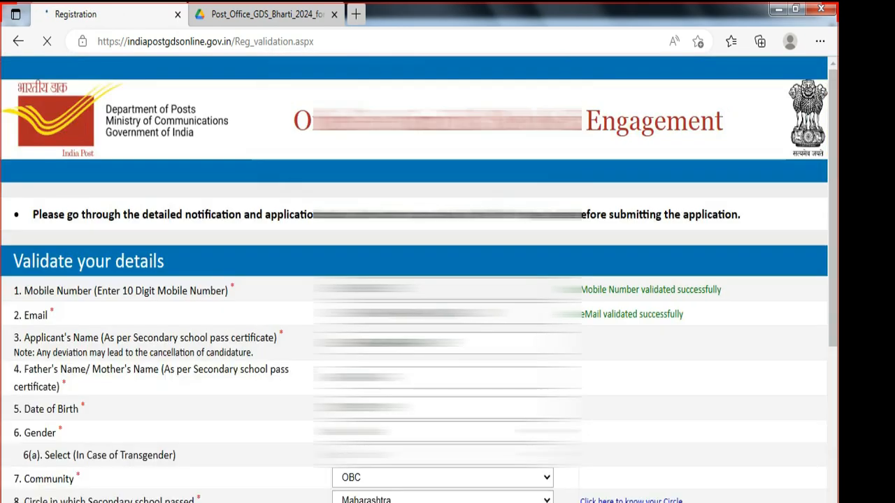
scroll(448, 280, down, 3)
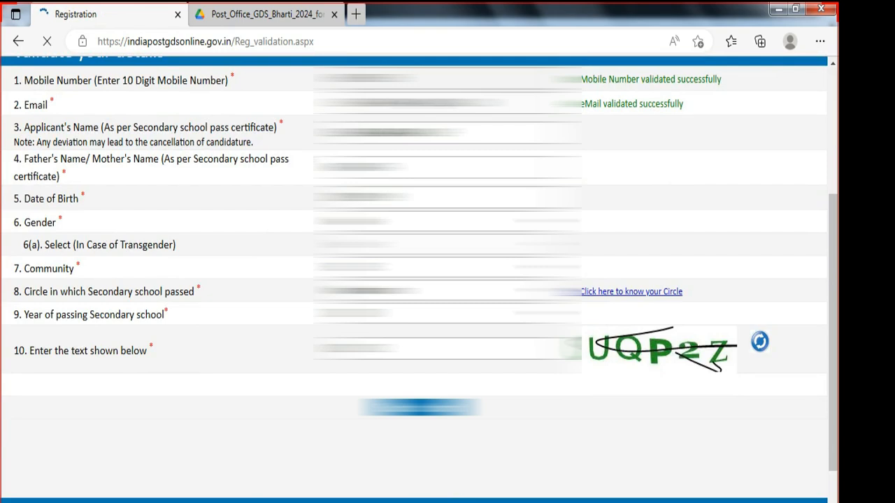
scroll(447, 279, down, 5)
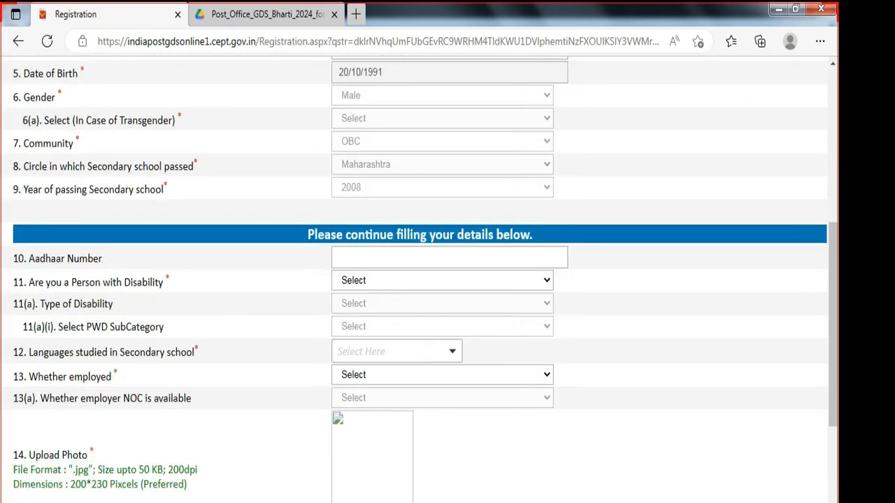
Step: Check the Aadhaar number field, try Yes for Person with Disability, and view the types of disability
drag(45, 258, 81, 258)
click(450, 257)
click(442, 279)
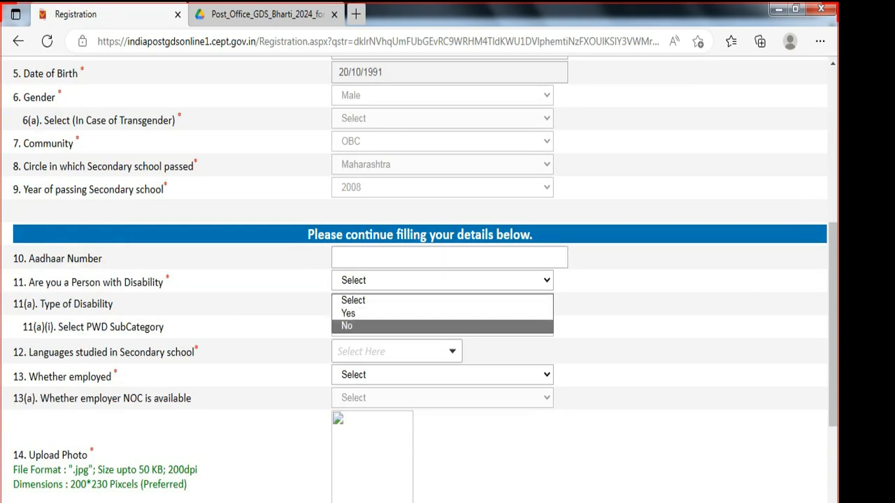
click(442, 313)
click(441, 304)
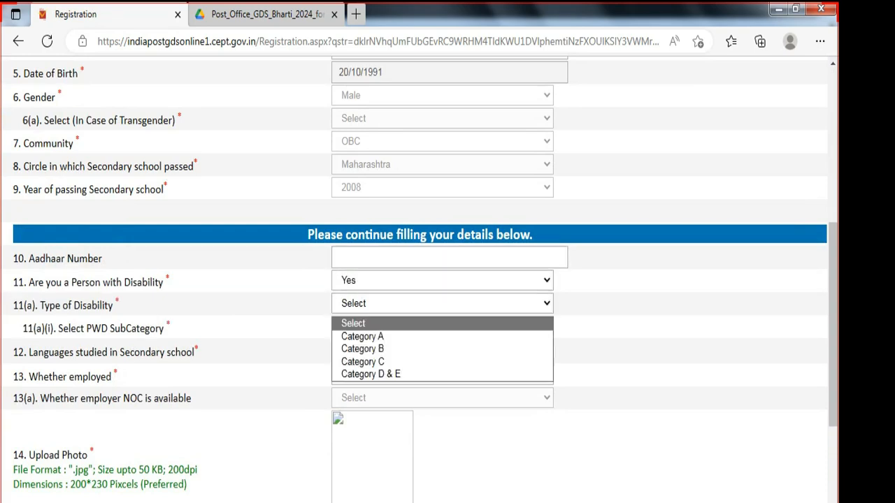
Step: Set Person with Disability to No and select Marathi as the language studied in Secondary school
click(442, 280)
click(442, 323)
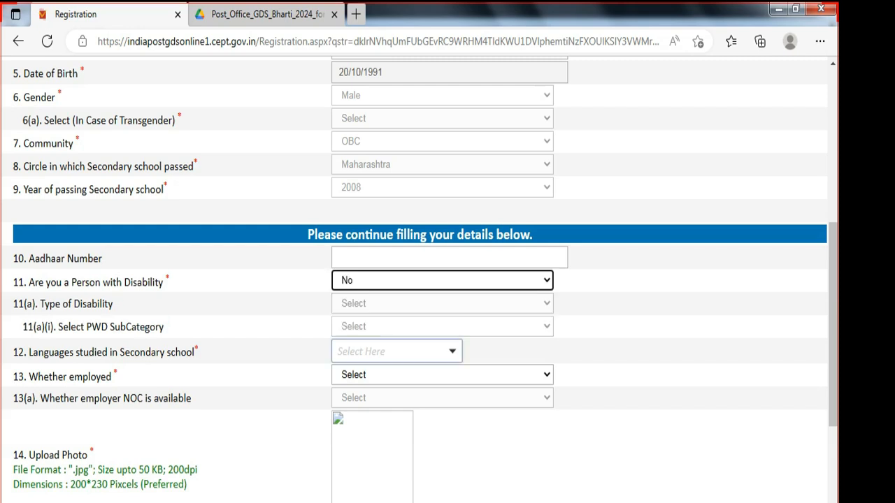
click(397, 351)
scroll(391, 447, down, 3)
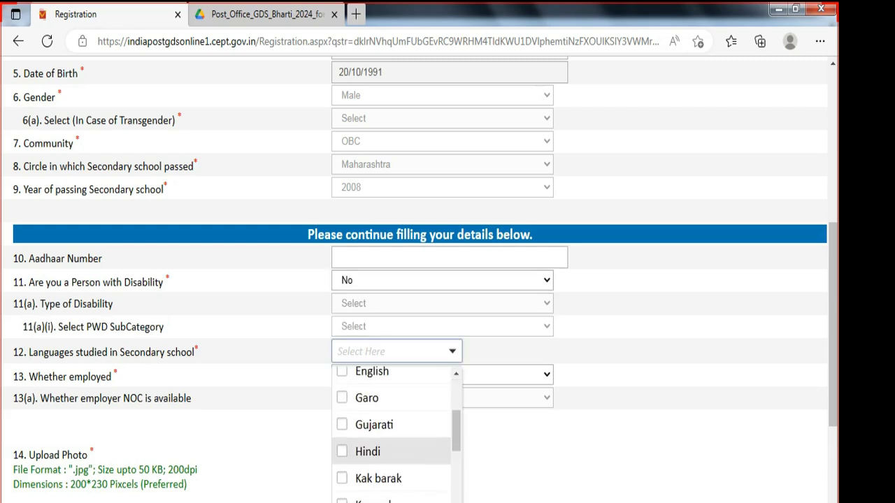
scroll(391, 447, up, 1)
scroll(391, 448, down, 3)
scroll(392, 447, down, 5)
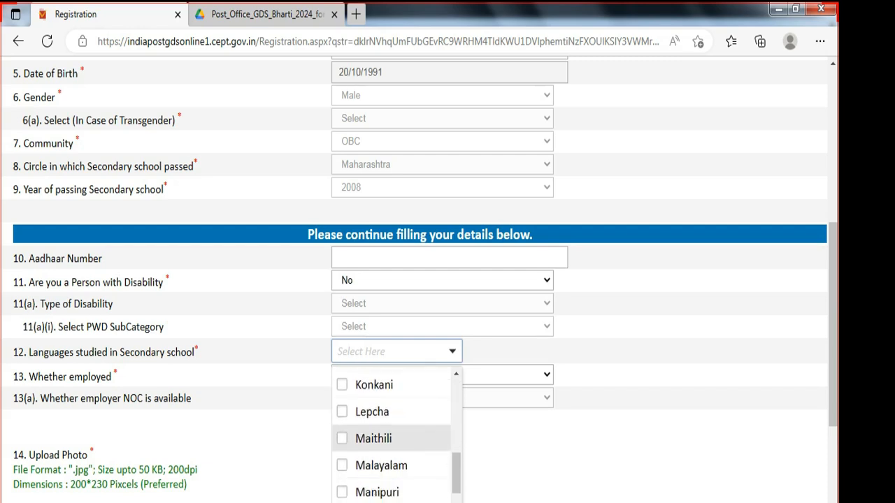
scroll(392, 447, down, 1)
click(374, 489)
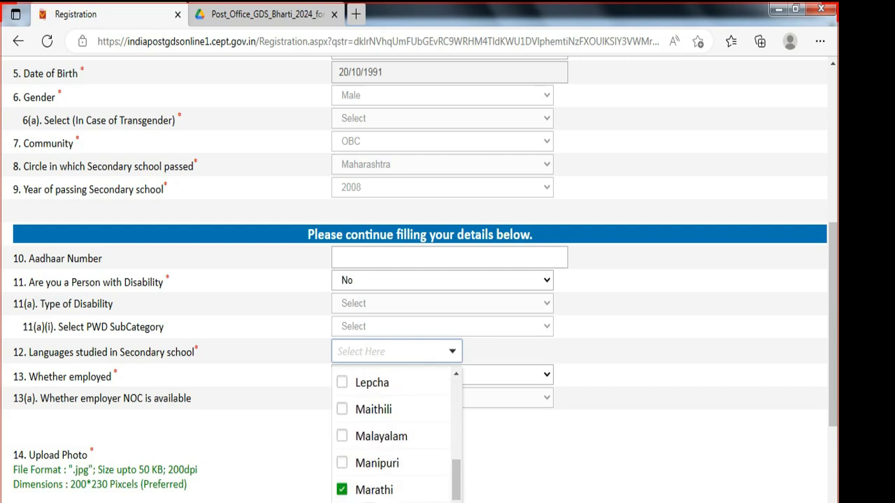
drag(833, 336, 833, 396)
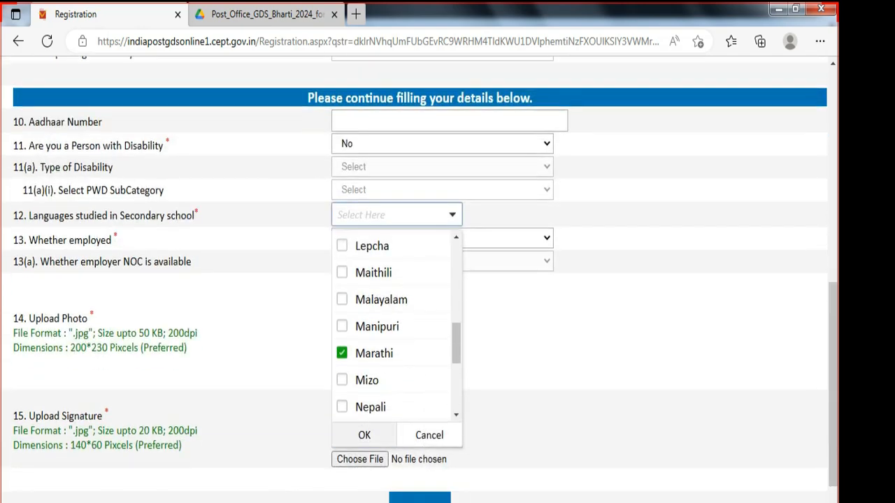
click(363, 435)
Step: Set the Whether employed answer to No and check the employer NOC question
click(442, 239)
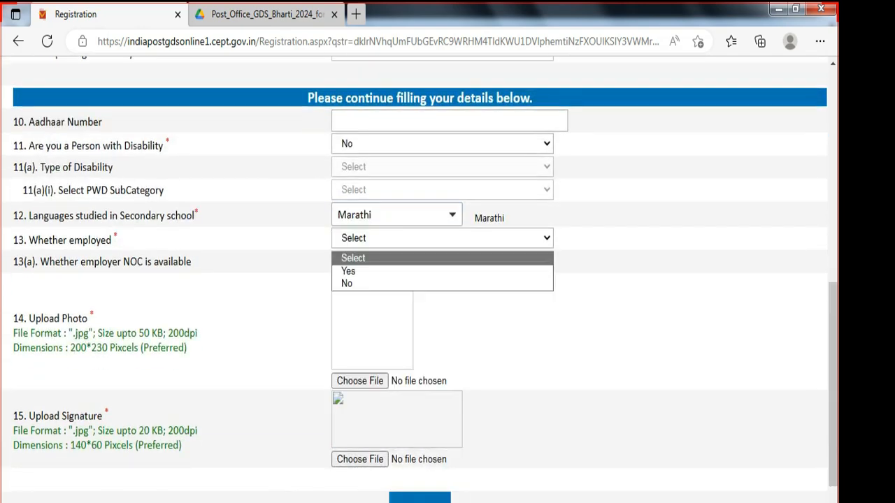
click(392, 284)
drag(56, 190, 150, 190)
drag(60, 262, 192, 261)
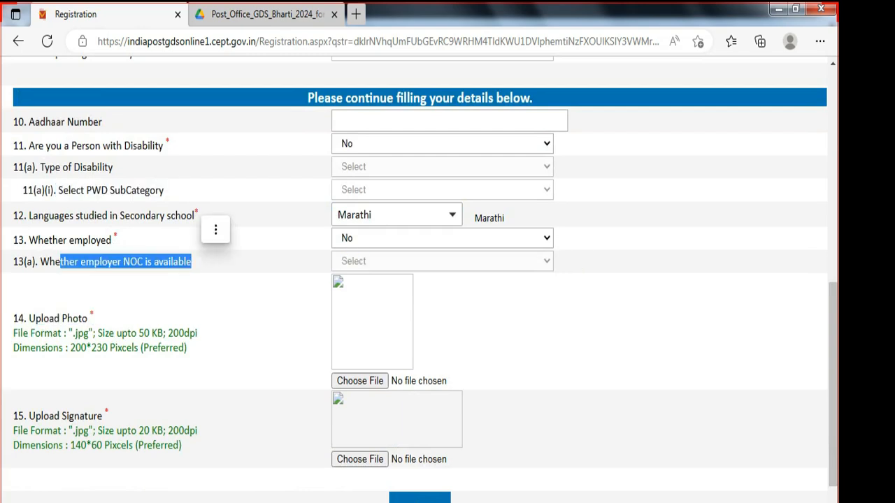
Step: Examine the file format, size and dimension requirements for the photo and signature uploads
drag(25, 319, 198, 334)
drag(36, 347, 127, 348)
mouse_move(18, 416)
mouse_down()
mouse_move(95, 416)
mouse_move(79, 416)
mouse_move(81, 446)
mouse_move(155, 445)
mouse_up()
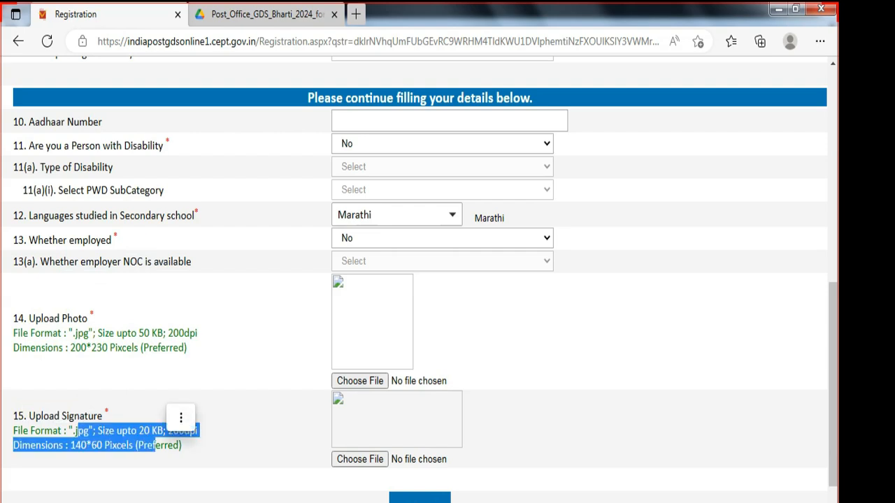
Step: Review all the entries of the registration form from the applicant's details down to the uploads
scroll(155, 445, down, 1)
scroll(419, 280, up, 4)
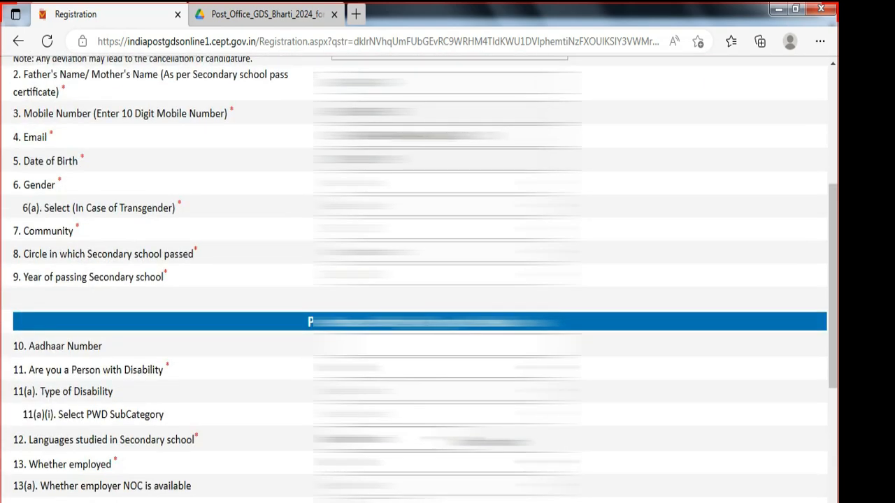
scroll(419, 280, down, 4)
scroll(419, 279, up, 8)
scroll(419, 280, down, 6)
scroll(420, 280, down, 1)
scroll(420, 280, up, 8)
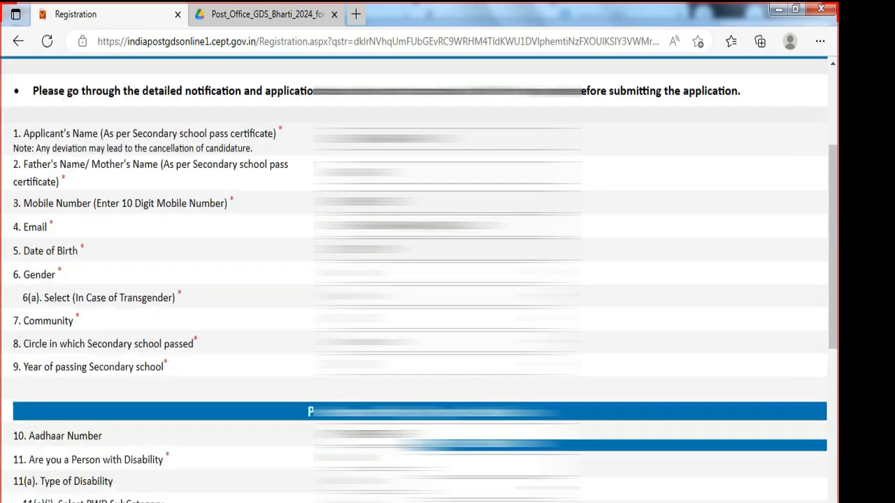
scroll(419, 280, down, 1)
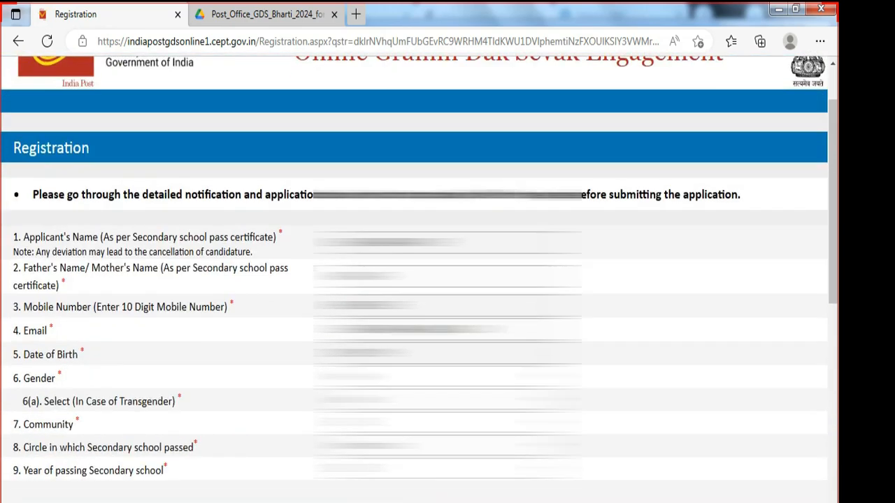
Step: Accept the no-duplicate-registration declaration in the registration preview and submit the registration
scroll(420, 280, down, 3)
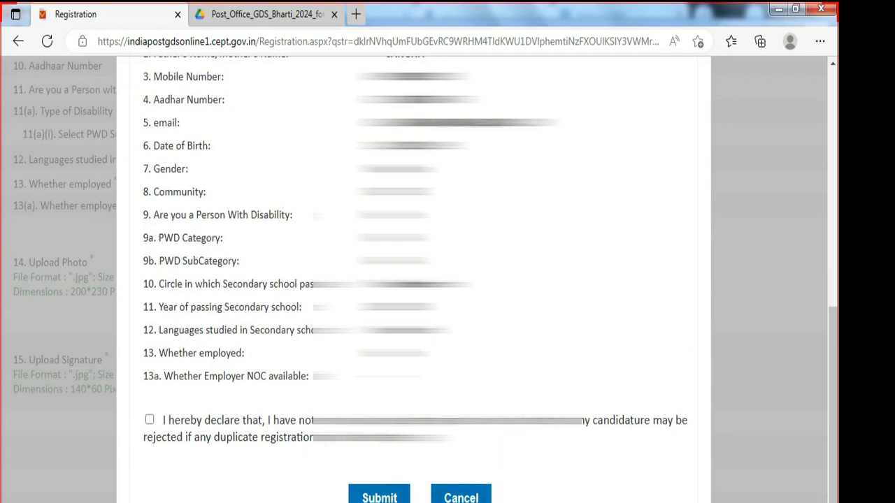
click(149, 420)
click(379, 497)
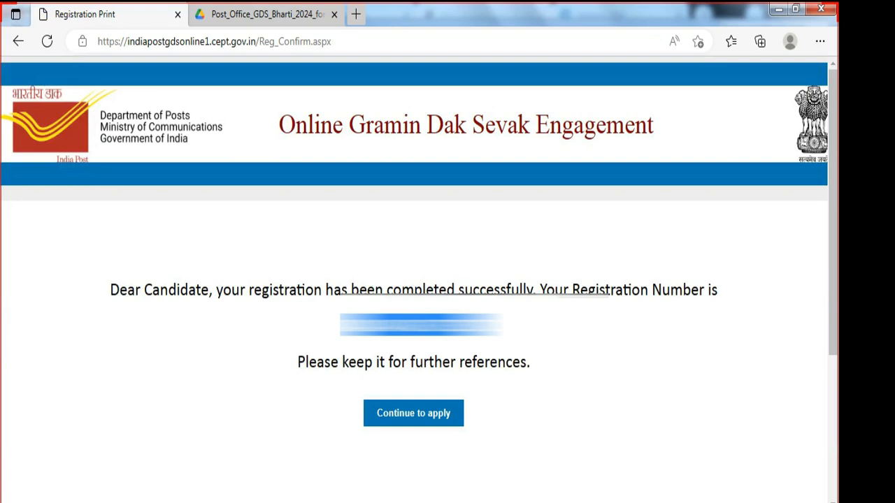
Step: Continue to the application, choose Maharashtra as the circle applying for, and submit the registration details
click(414, 413)
scroll(424, 420, down, 1)
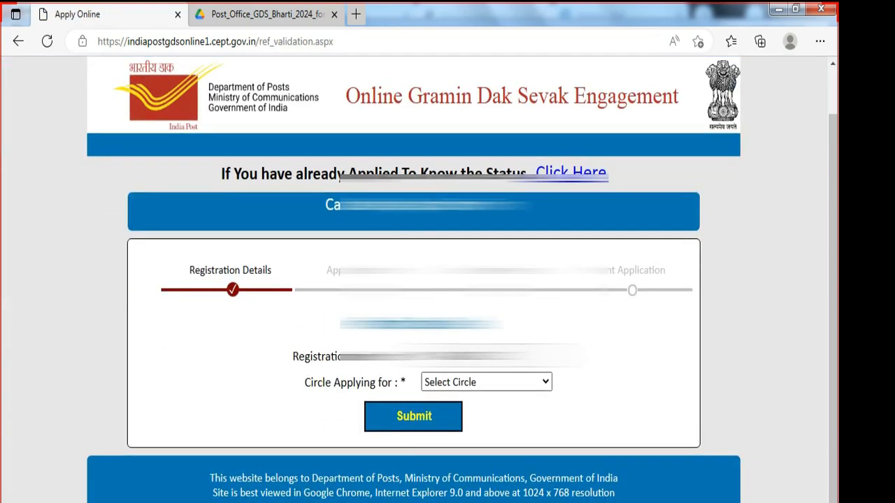
click(486, 383)
scroll(483, 174, down, 1)
click(482, 221)
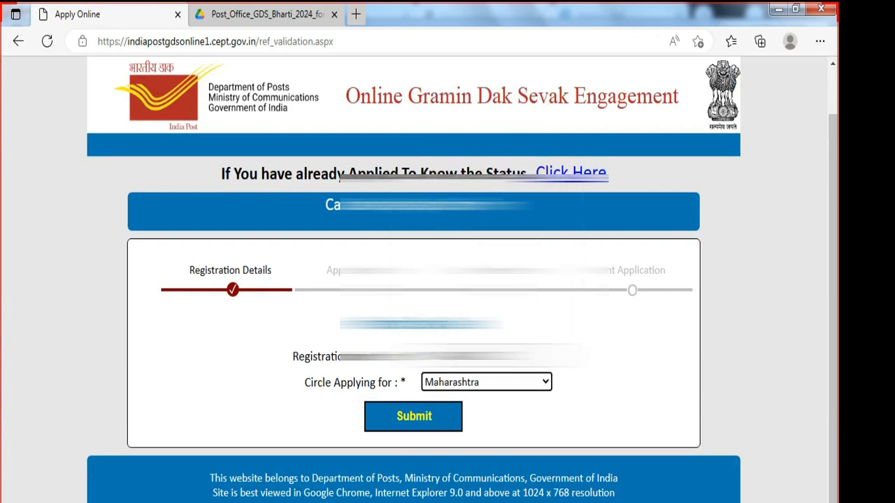
click(413, 416)
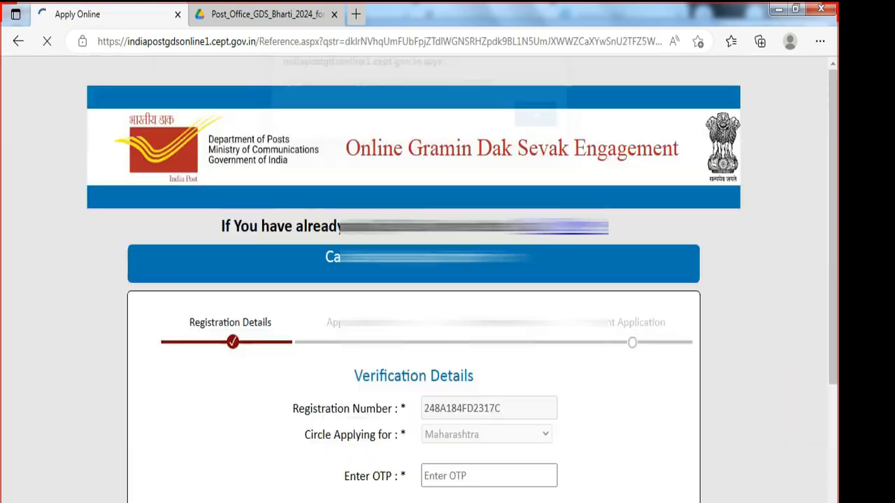
Step: Dismiss the site's message and enter the captcha text in the verification details form
key(Return)
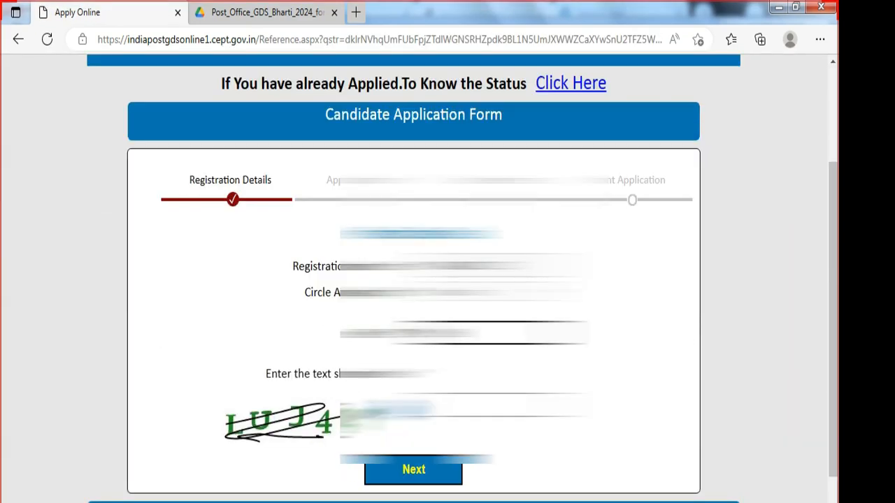
click(490, 406)
text(LUJ4)
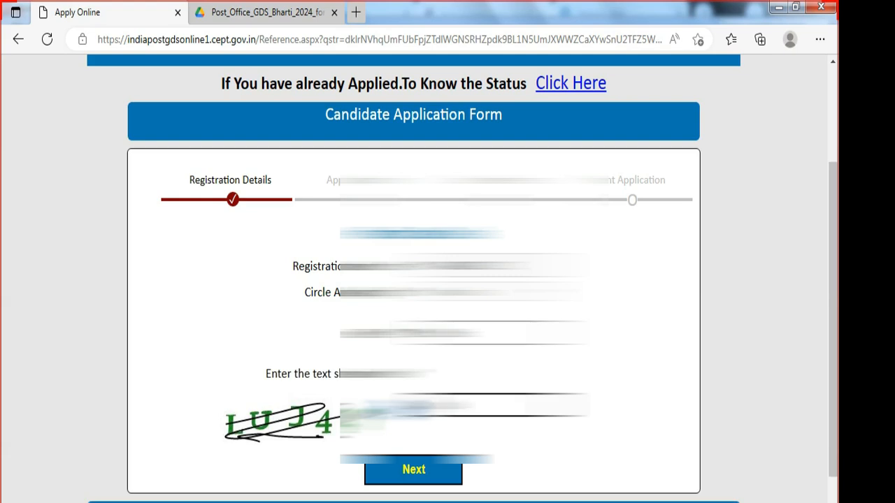
Step: Submit the verification details and review the communication and permanent address fields of the application form
key(Return)
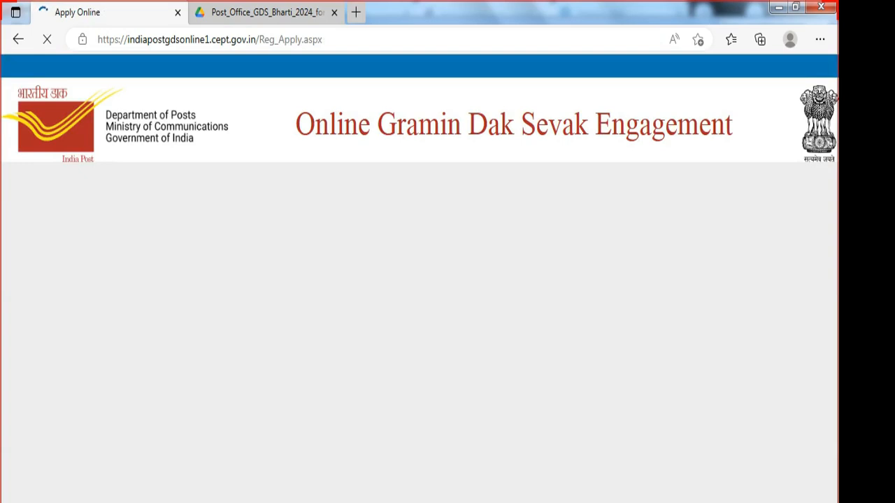
scroll(419, 280, down, 2)
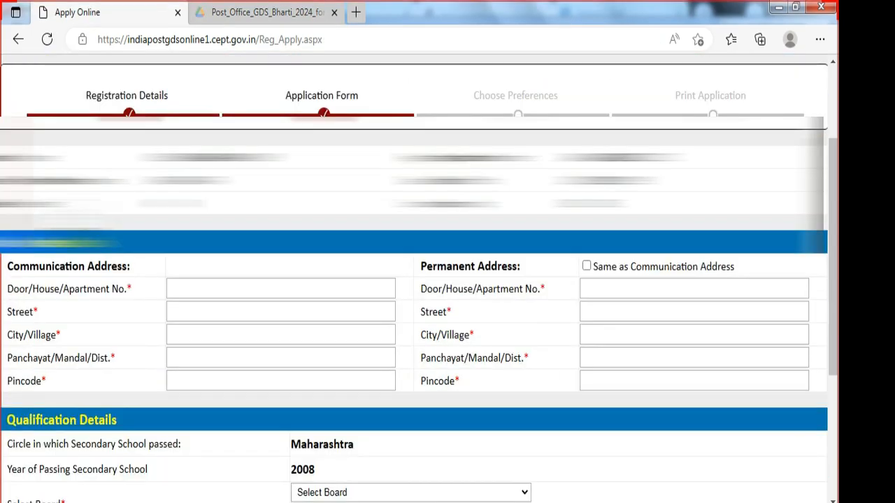
drag(13, 289, 110, 288)
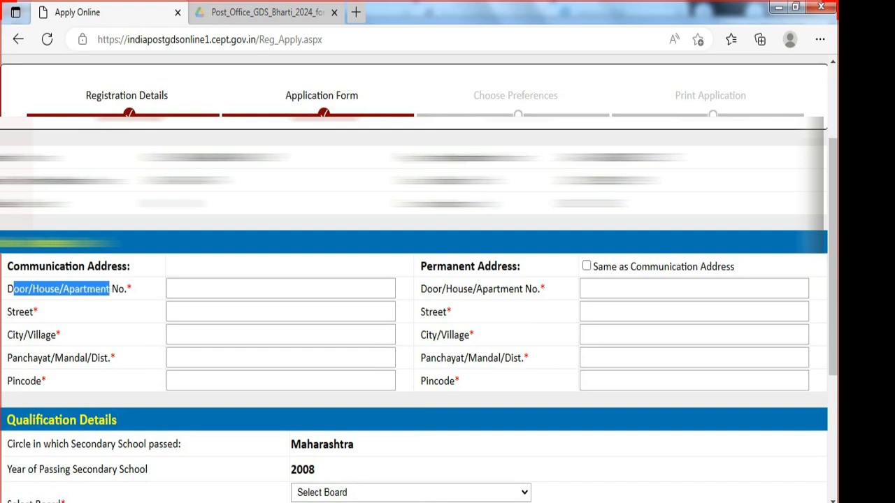
drag(7, 312, 75, 358)
drag(16, 382, 42, 381)
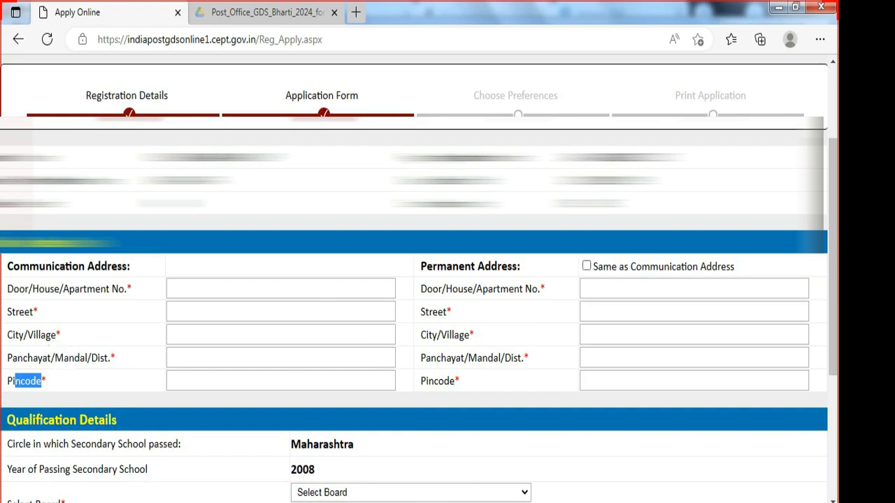
drag(635, 267, 643, 267)
drag(500, 289, 475, 381)
scroll(475, 381, down, 1)
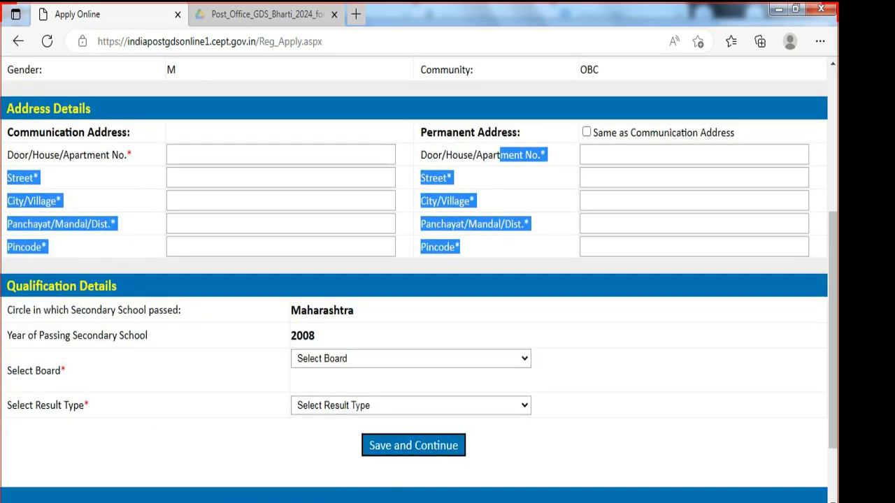
Step: Choose the Maharashtra State Board with 650 Marks (From 2007 to 2014) as the board and Marks as the result type
click(410, 358)
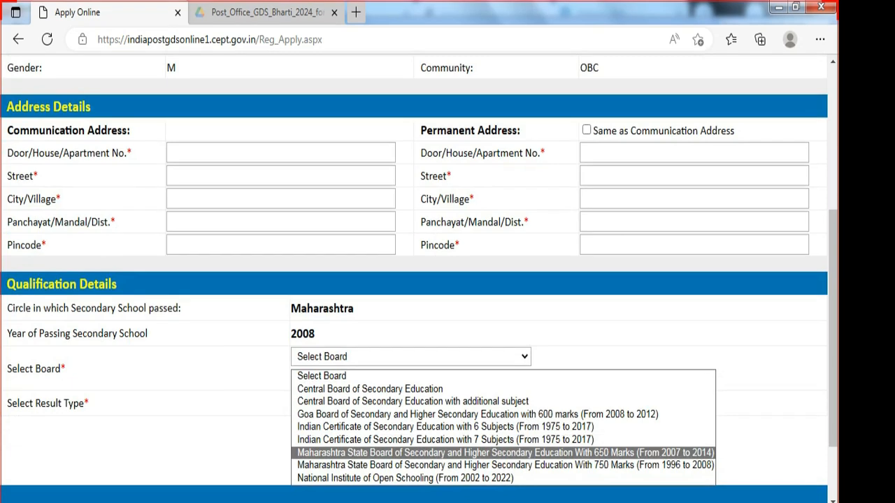
click(505, 452)
click(411, 404)
click(308, 436)
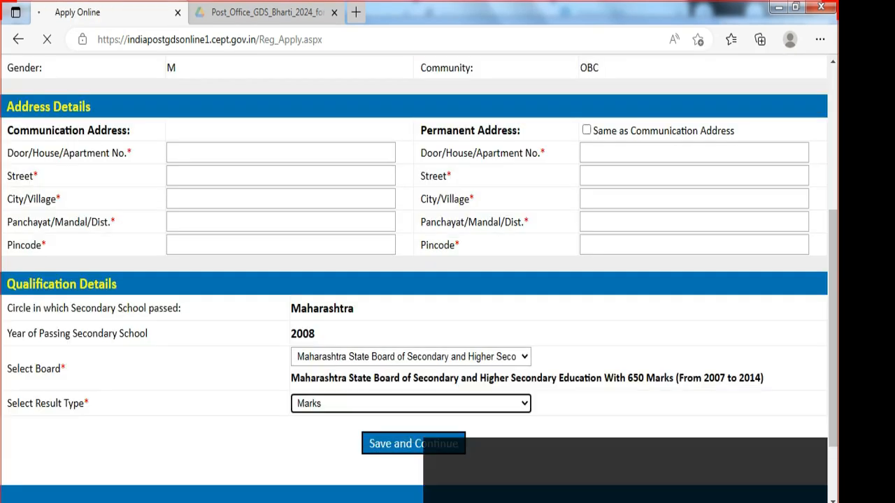
scroll(414, 280, down, 2)
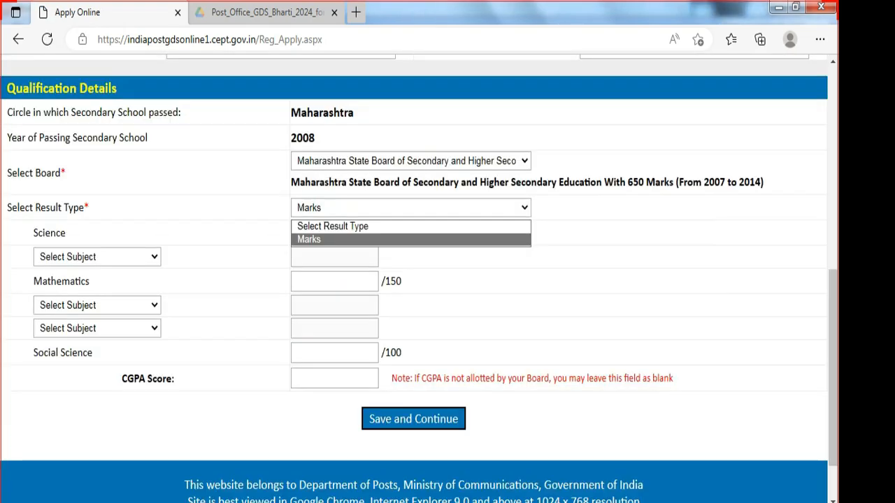
Step: Enter the marks 62 for Science, 79 for Mathematics and 71 for Social Science
click(335, 233)
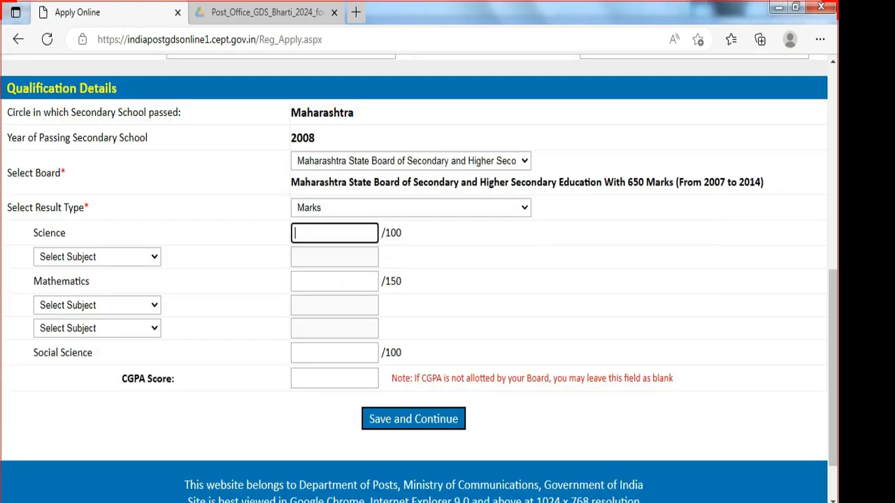
text(62)
drag(49, 281, 70, 281)
click(334, 281)
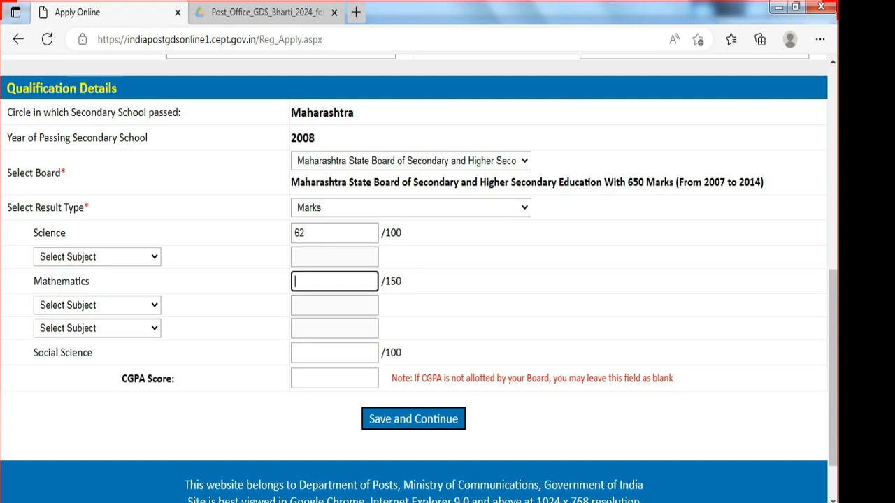
text(79)
drag(35, 352, 90, 352)
click(335, 352)
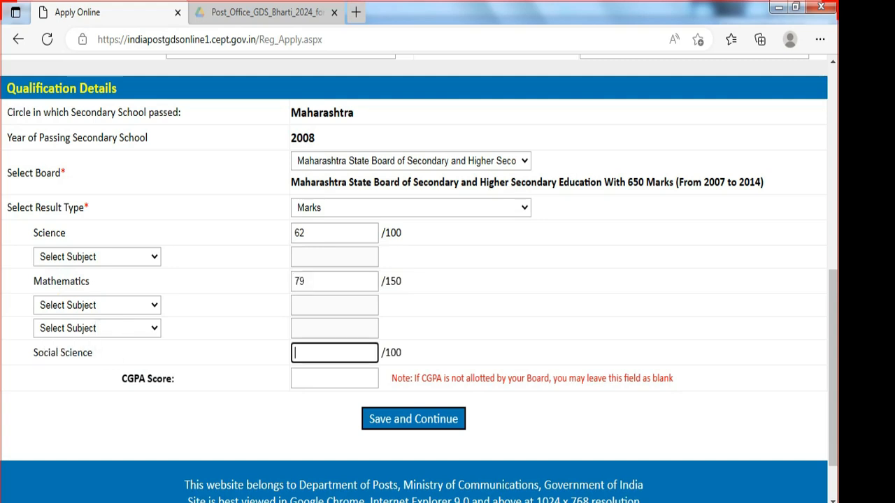
text(71)
Step: Choose Second Language Hindi as the subject below Science and enter 72 marks for it
click(97, 257)
scroll(98, 337, down, 12)
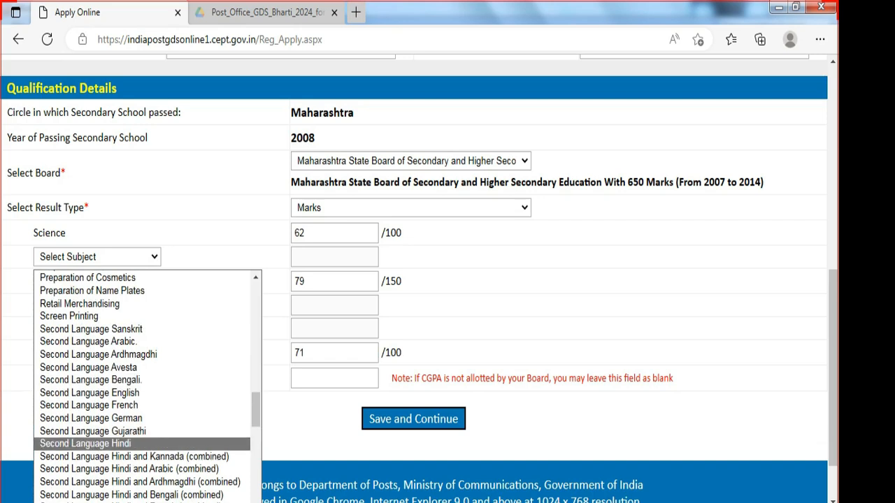
click(85, 444)
click(334, 259)
text(72)
Step: Choose First Language Marathi as the subject below Mathematics and enter 73 marks for it
click(97, 308)
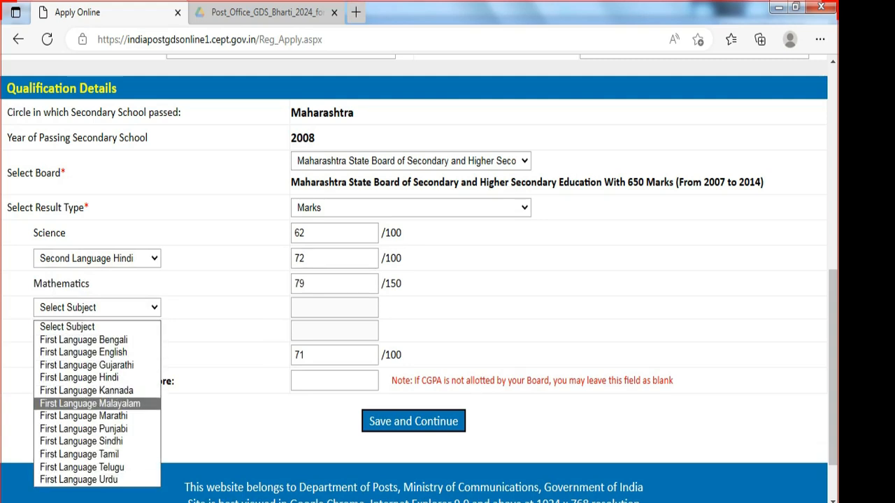
click(84, 417)
click(335, 309)
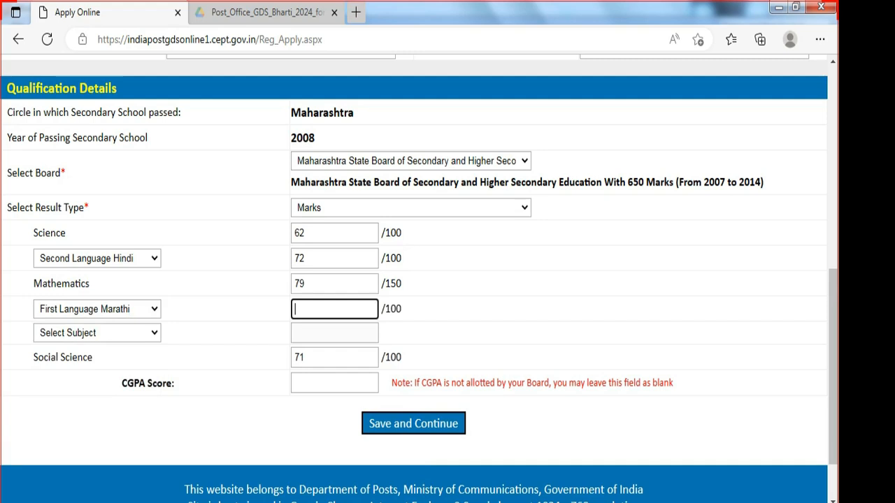
text(73)
Step: Choose Third Language English for the remaining subject and enter 45 marks for it
click(97, 333)
scroll(97, 226, down, 1)
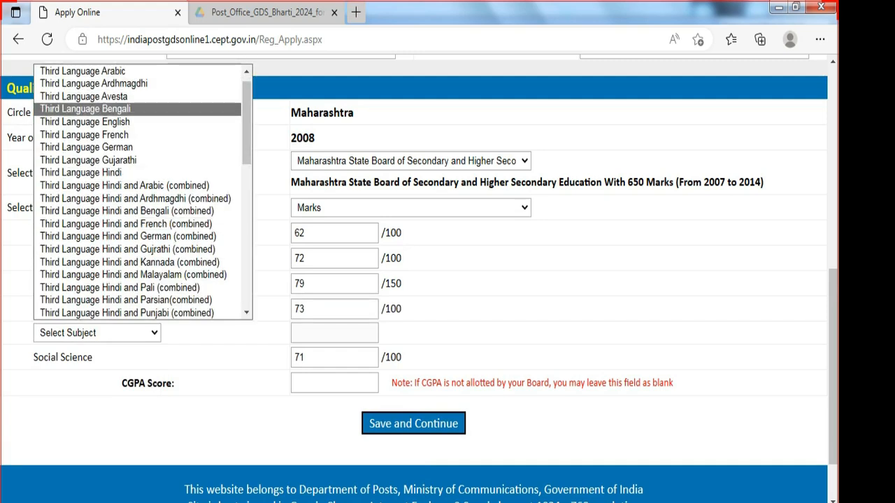
click(84, 121)
click(334, 334)
text(45)
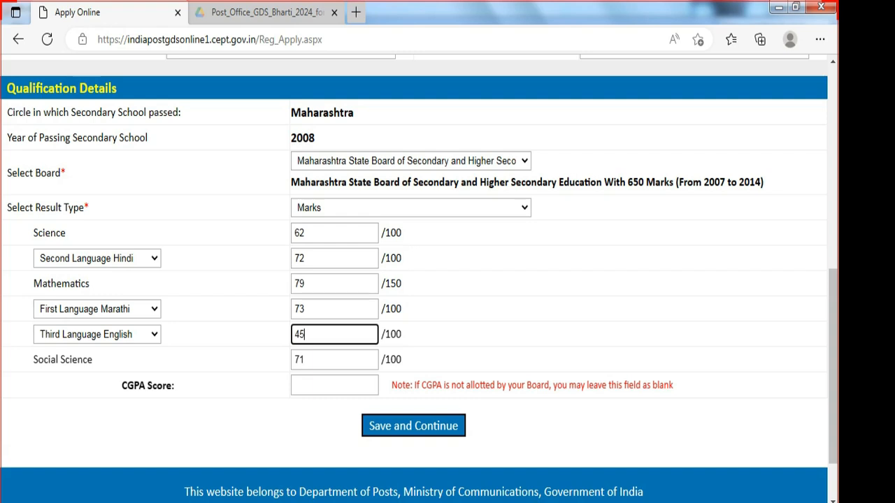
Step: Recheck the circle and selected board, and save the qualification details to continue to the preferences
drag(291, 113, 347, 113)
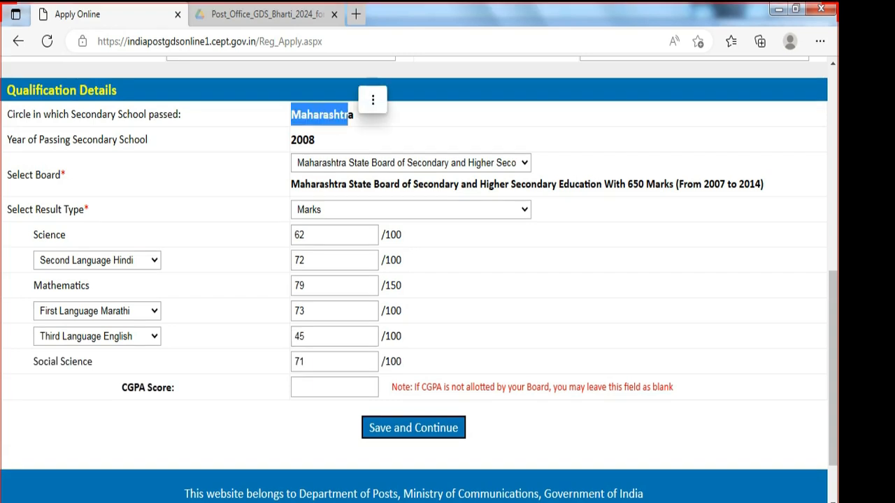
click(411, 162)
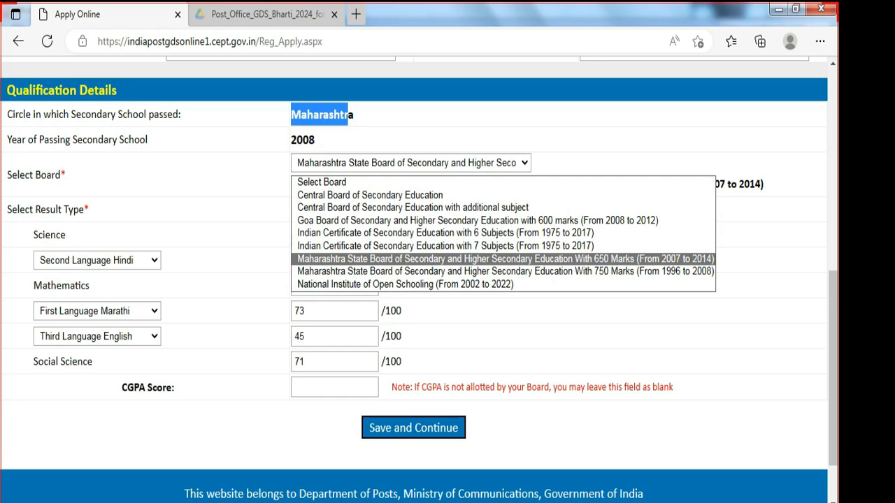
key(Return)
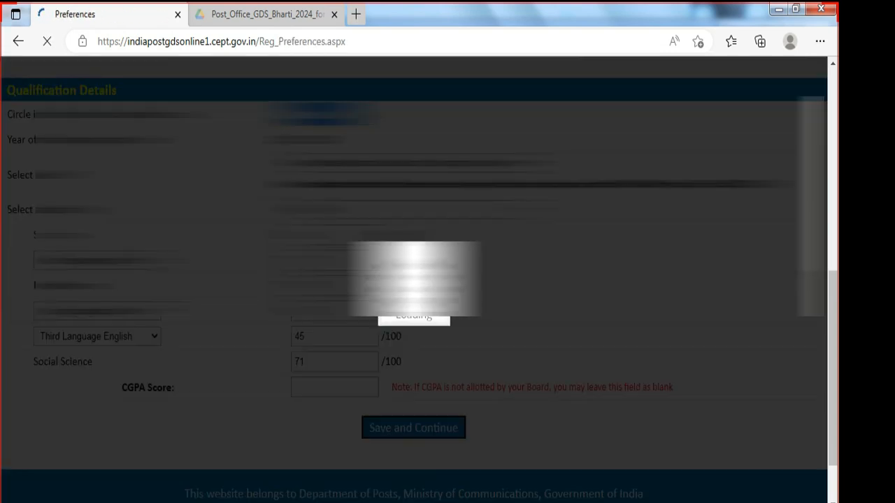
Step: Select Sangli Division as the division applying for in the preferences
scroll(448, 279, down, 5)
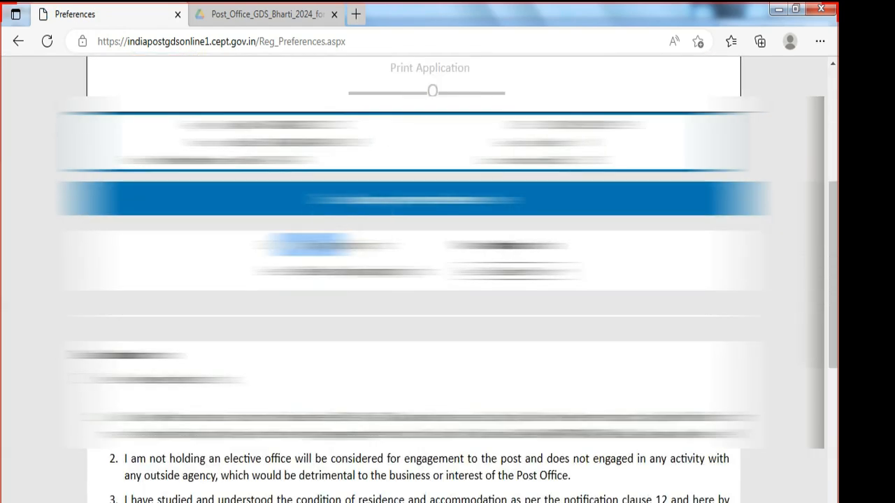
click(514, 271)
scroll(552, 140, down, 6)
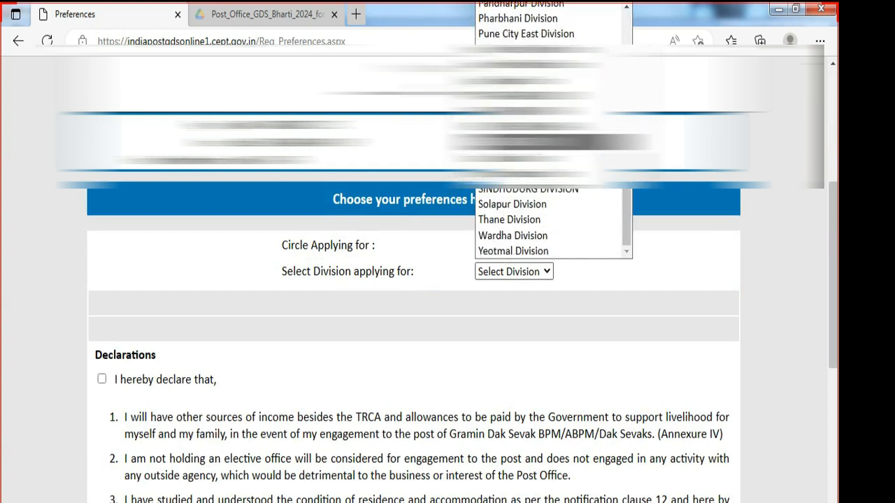
click(548, 142)
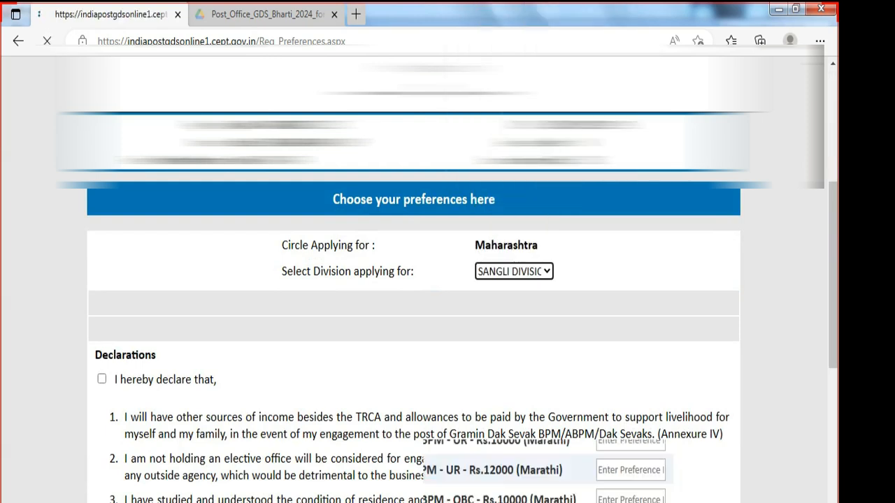
Step: Review the list of branch office posts and the preference numbers entered for them
scroll(448, 315, down, 5)
scroll(448, 314, up, 2)
drag(292, 230, 325, 320)
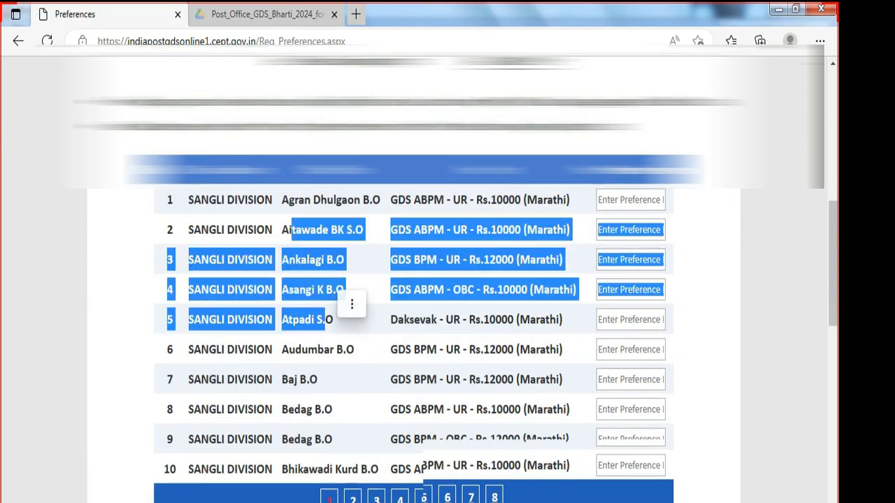
scroll(325, 320, down, 5)
scroll(325, 320, up, 3)
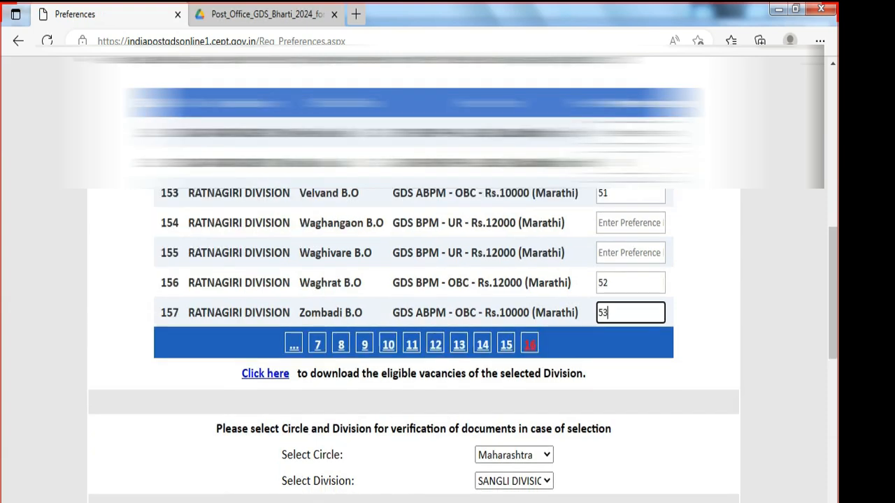
scroll(447, 315, up, 1)
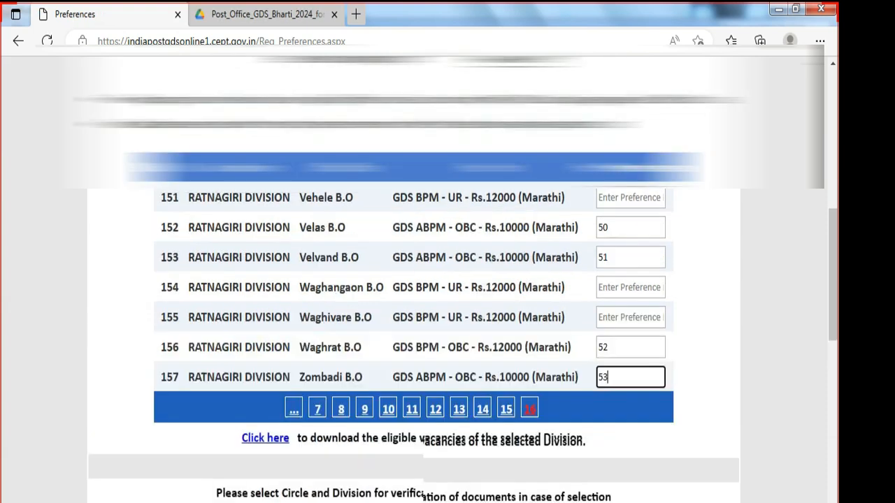
Step: Open the download link for the division's eligible vacancies in a new tab and check the browser's downloads
scroll(447, 315, down, 2)
drag(291, 360, 460, 359)
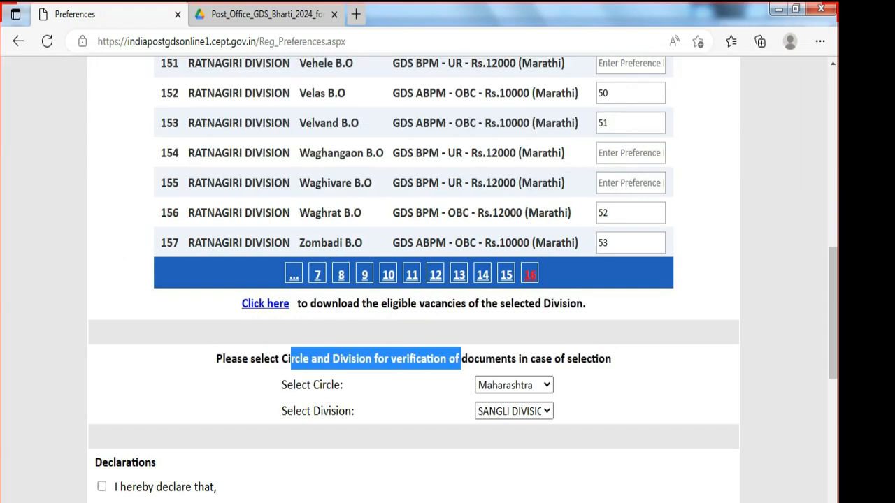
right_click(249, 308)
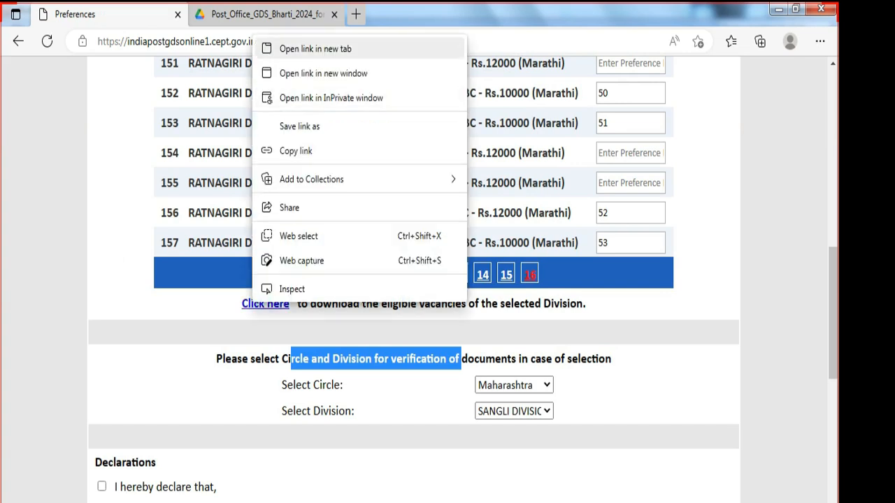
click(301, 48)
drag(353, 303, 491, 303)
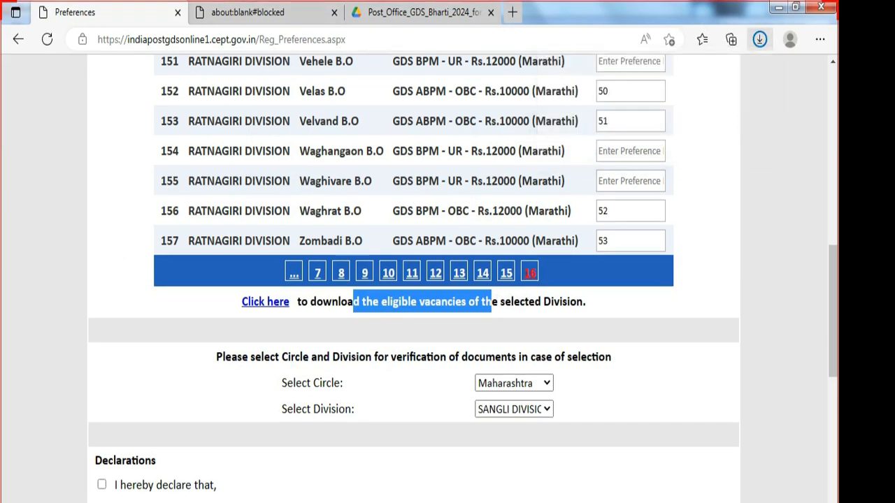
key(ctrl+j)
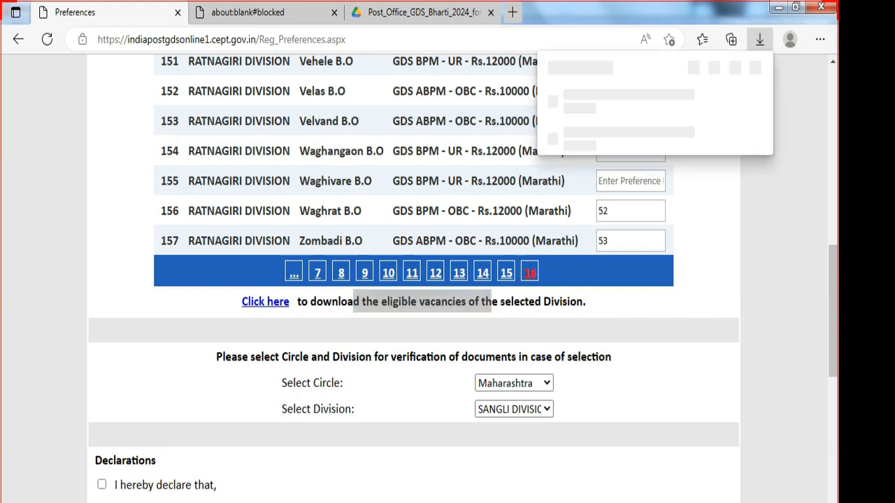
key(Escape)
Step: Accept the declarations below the document verification division and proceed with the preferences
scroll(447, 280, down, 3)
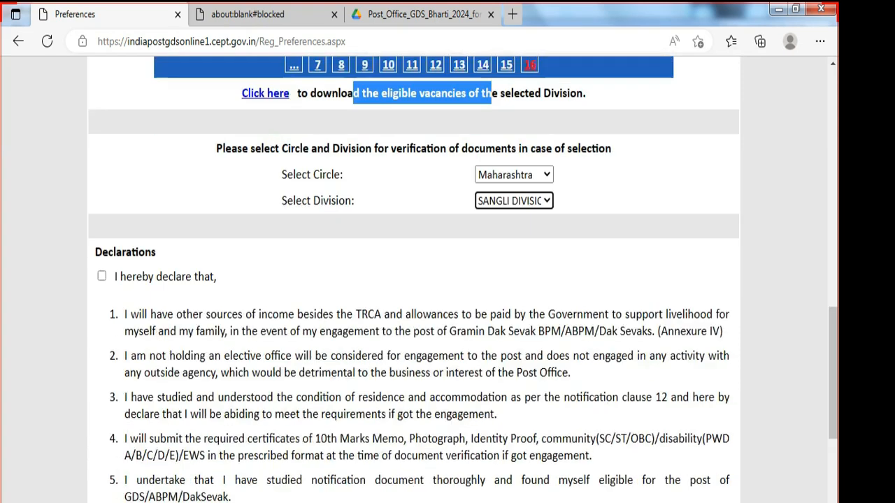
click(102, 276)
scroll(102, 276, down, 4)
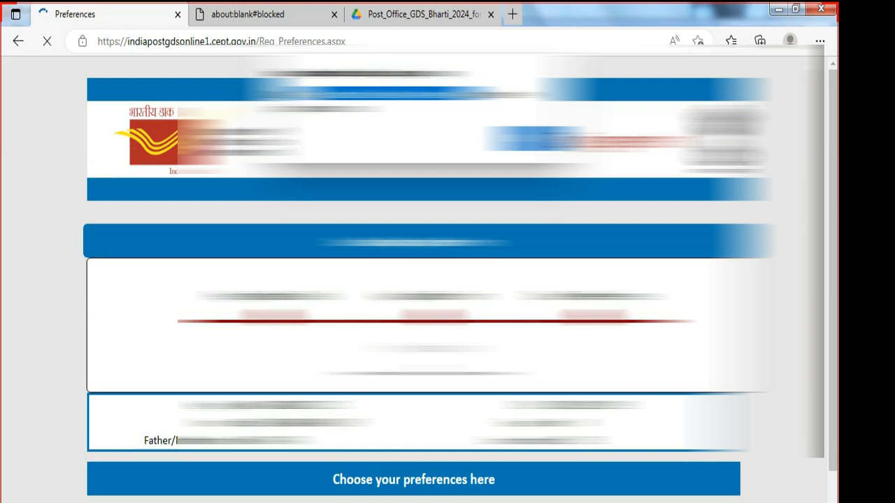
scroll(448, 280, down, 3)
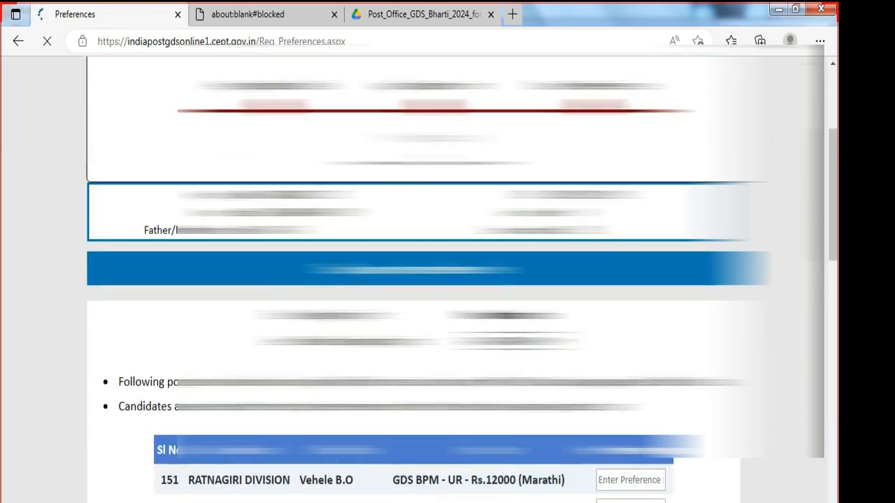